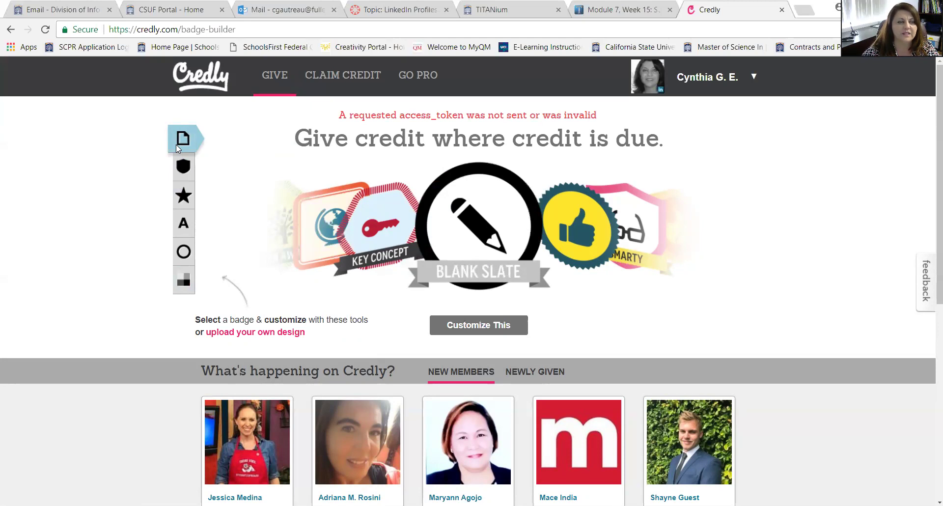
- Start a new credit and open the Blank Slate badge for customizing
mouse_move(265, 87)
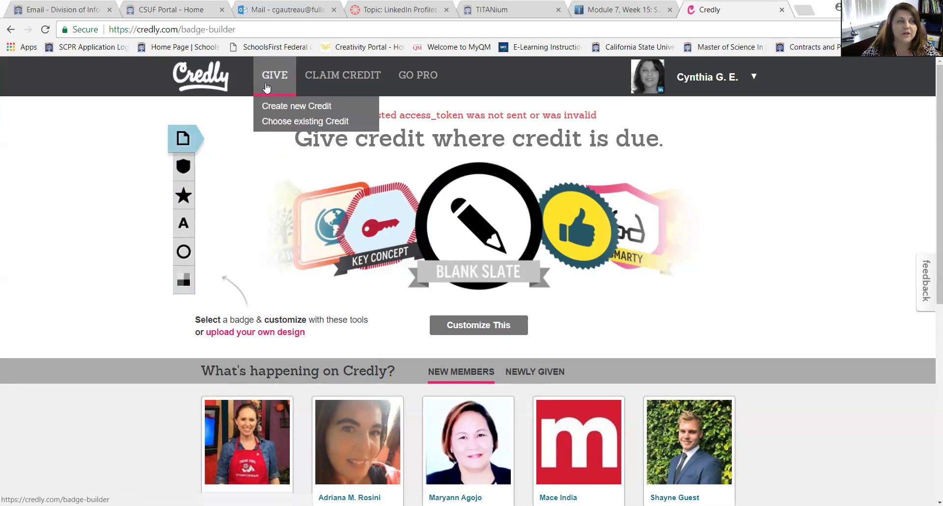
click(271, 110)
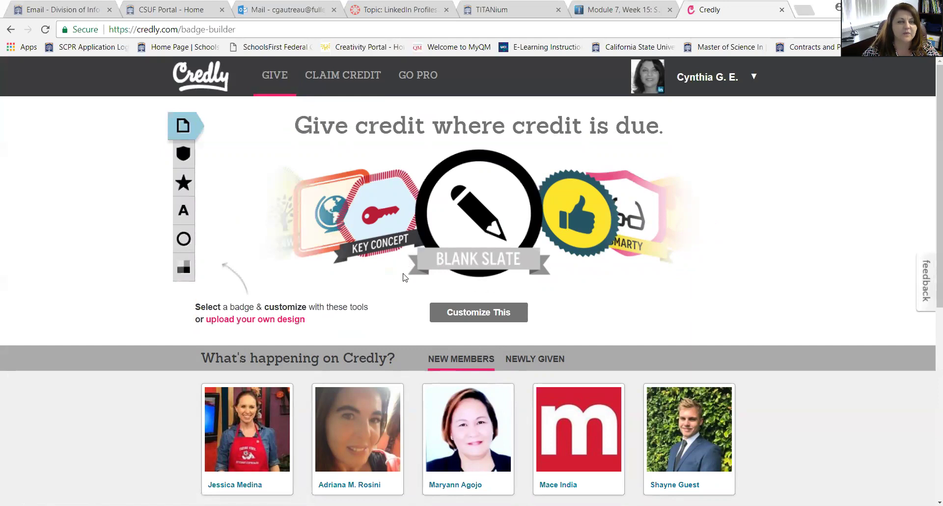
click(477, 314)
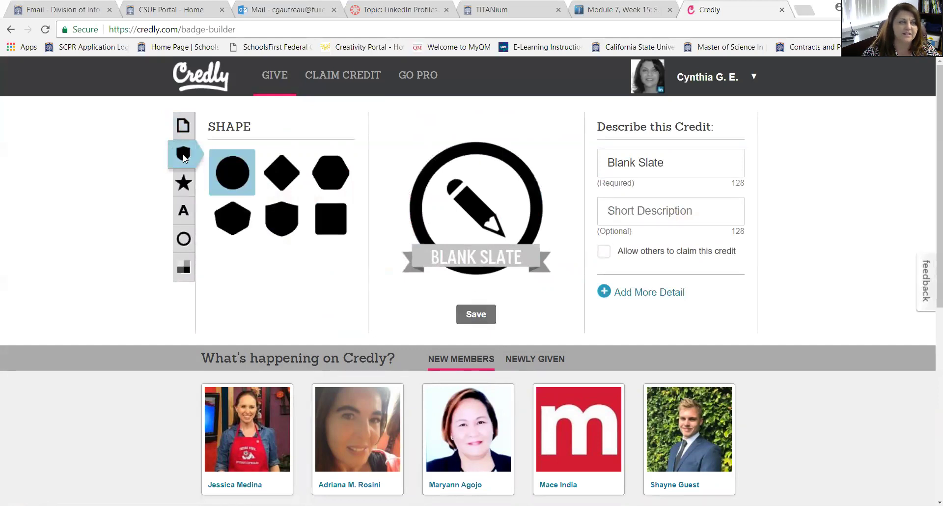
click(188, 184)
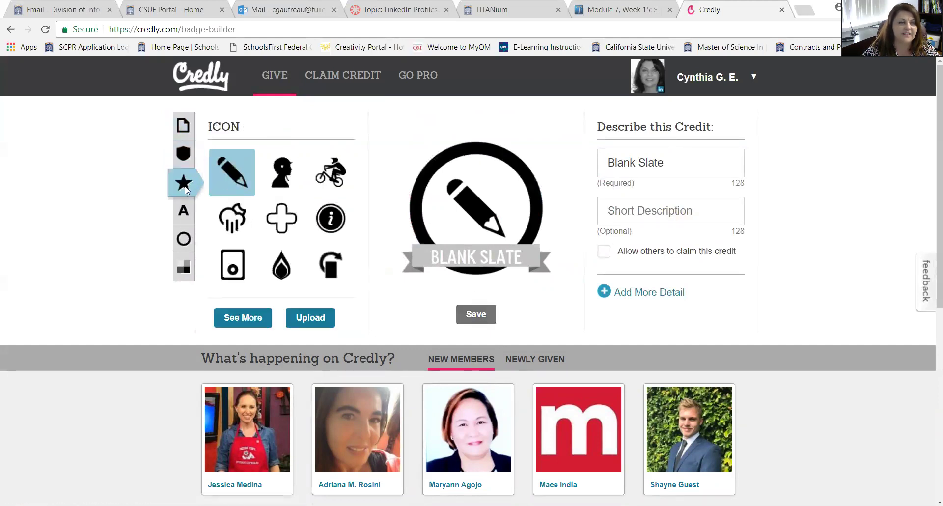
click(189, 213)
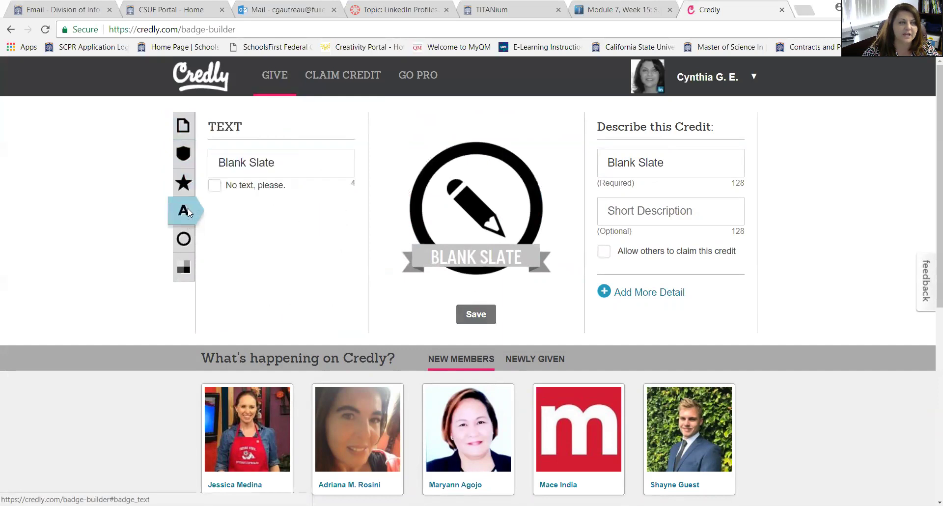
click(183, 251)
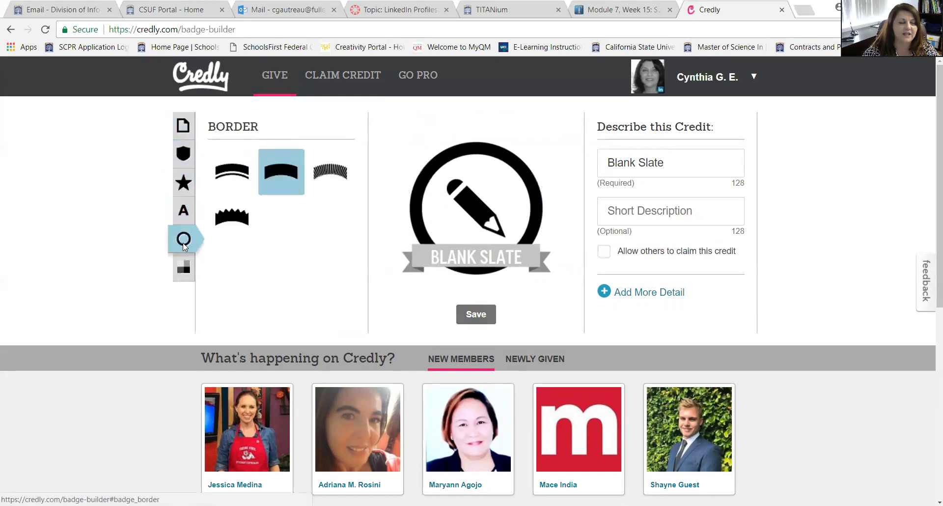
click(185, 272)
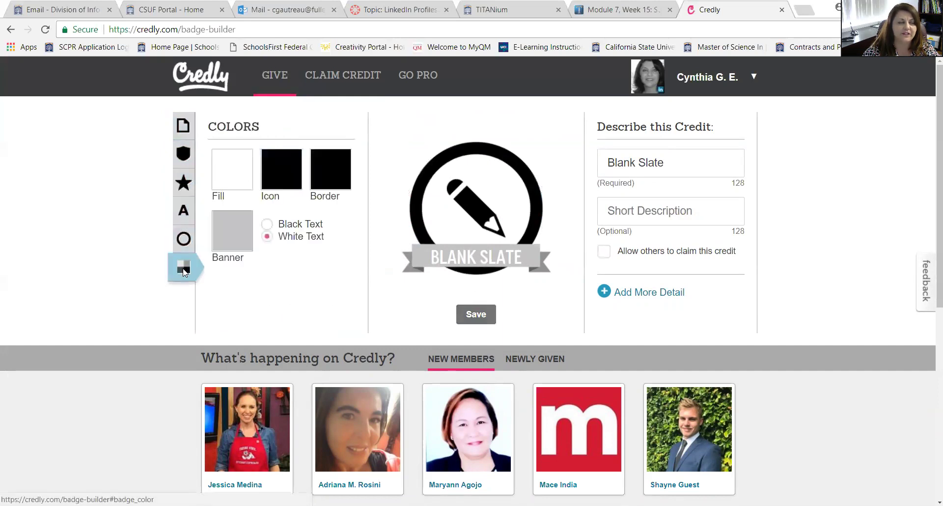
click(183, 156)
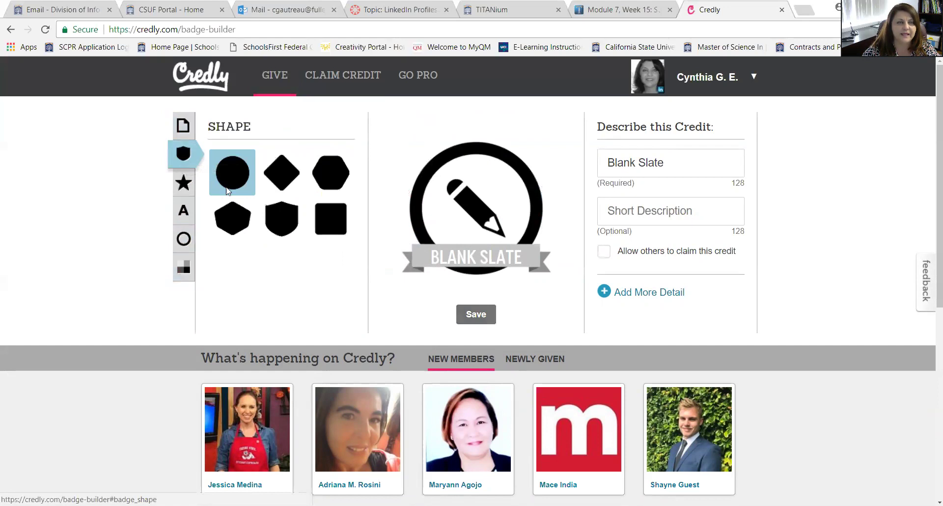
- Title the credit 'Teaching Award' with the description 'award for online teaching'
triple_click(683, 163)
text(Teaching Award)
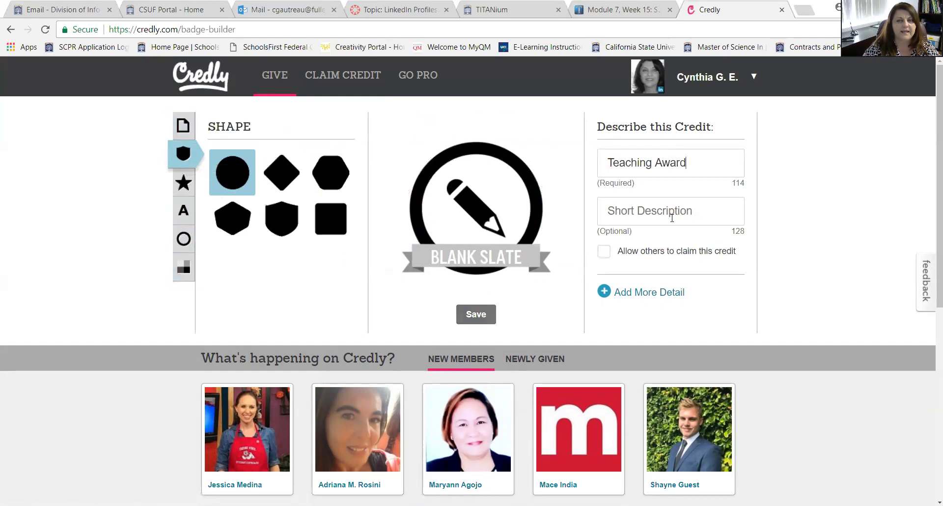
click(619, 208)
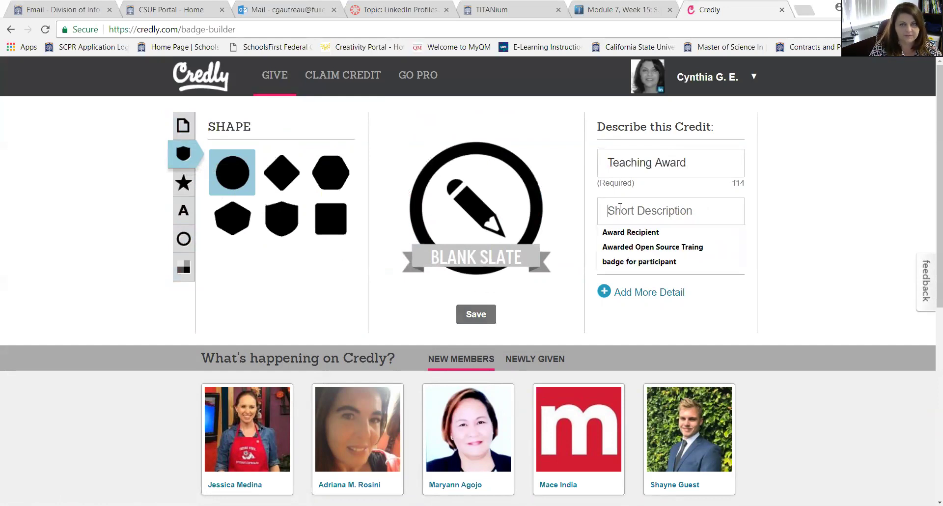
text(award for online teaching)
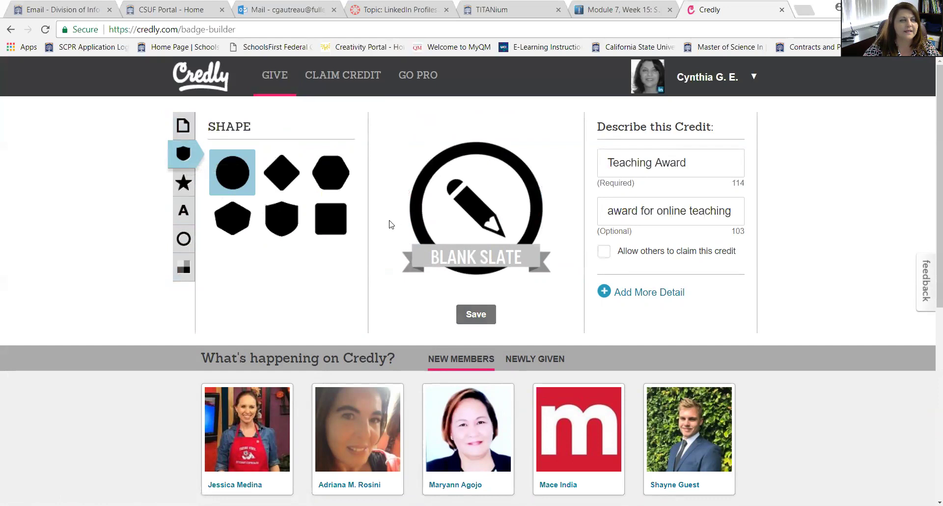
- Bring up the full icon library from the badge's Icon choices
click(182, 183)
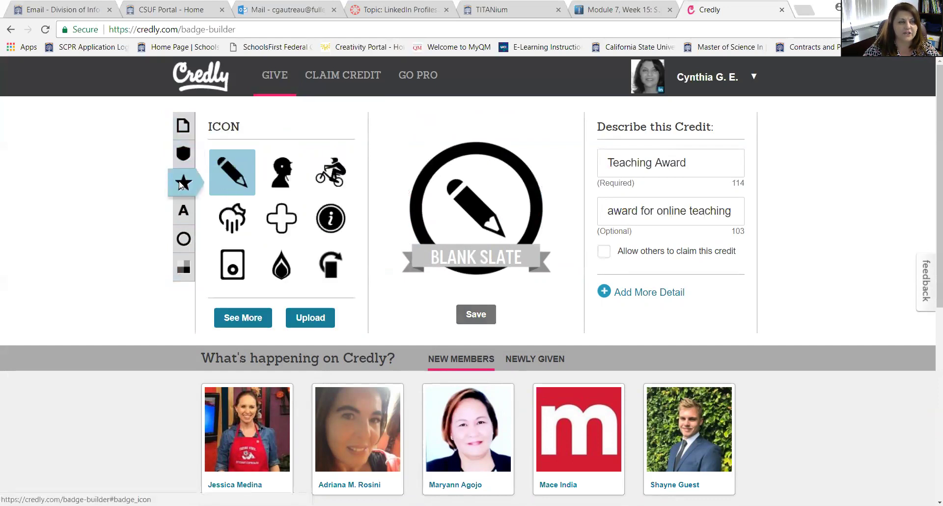
scroll(254, 248, down, 1)
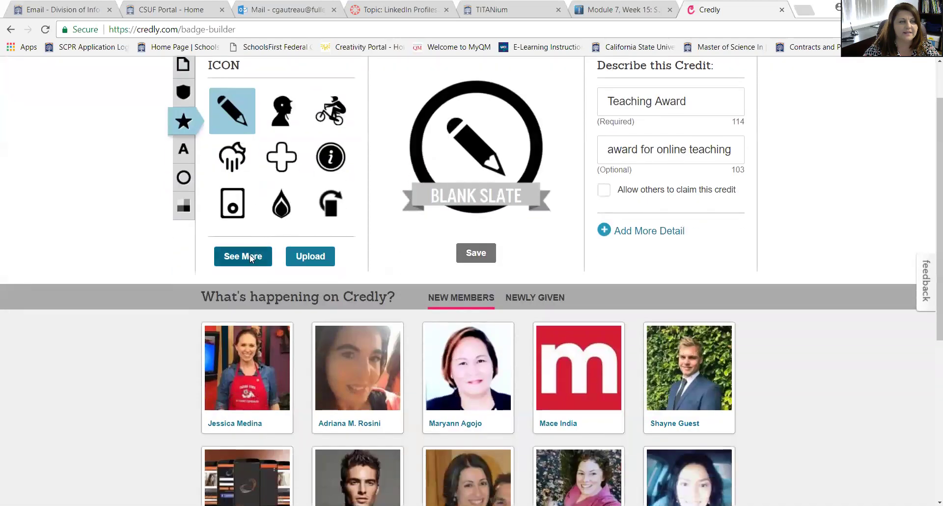
click(251, 258)
- Browse the Animals, Food & Beverage, Healthcare & Wellness and People icon categories
scroll(446, 336, down, 3)
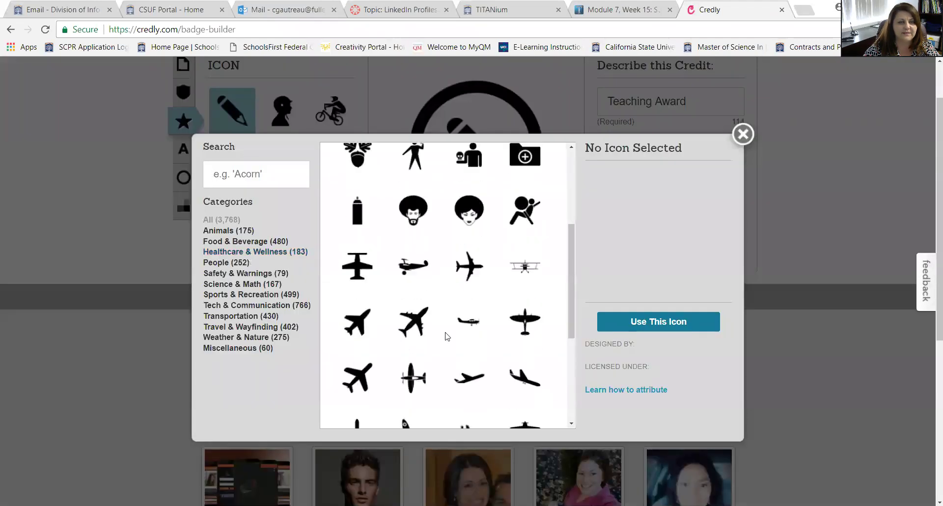
scroll(446, 336, down, 10)
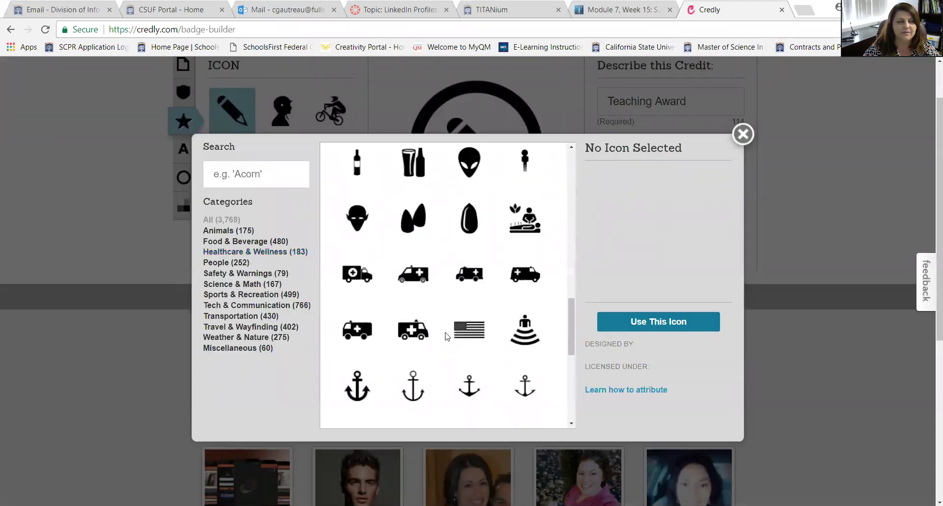
click(235, 232)
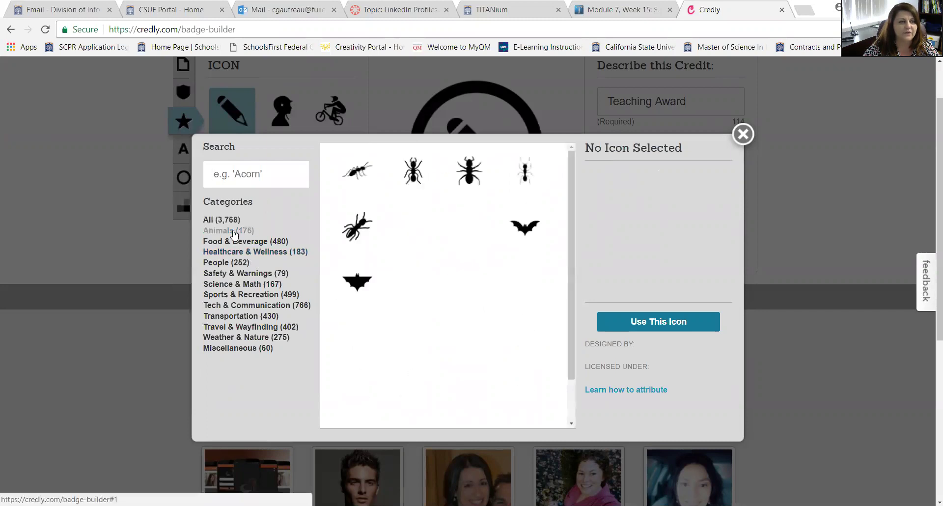
click(230, 224)
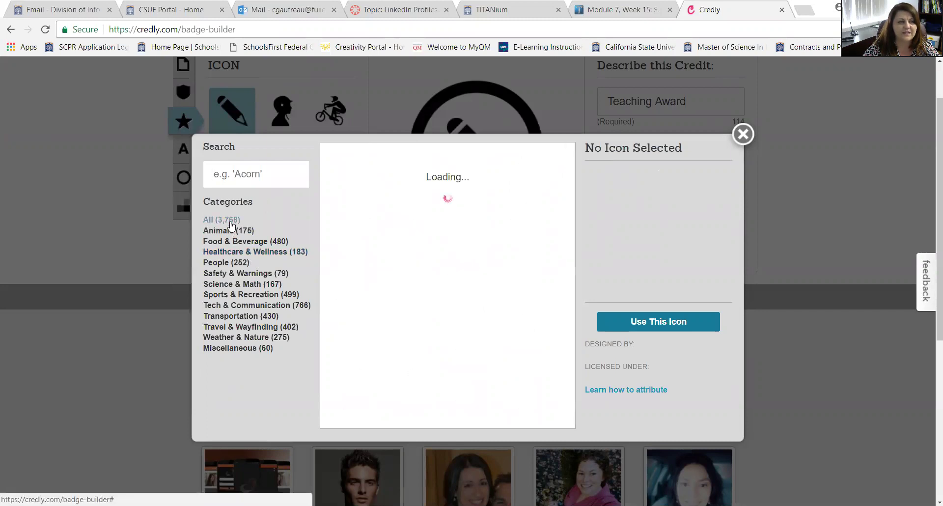
click(233, 231)
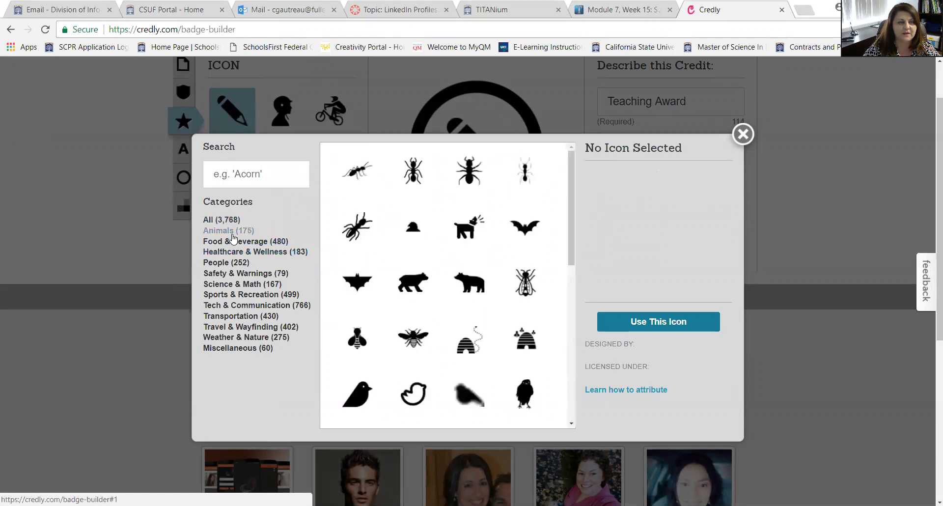
click(232, 241)
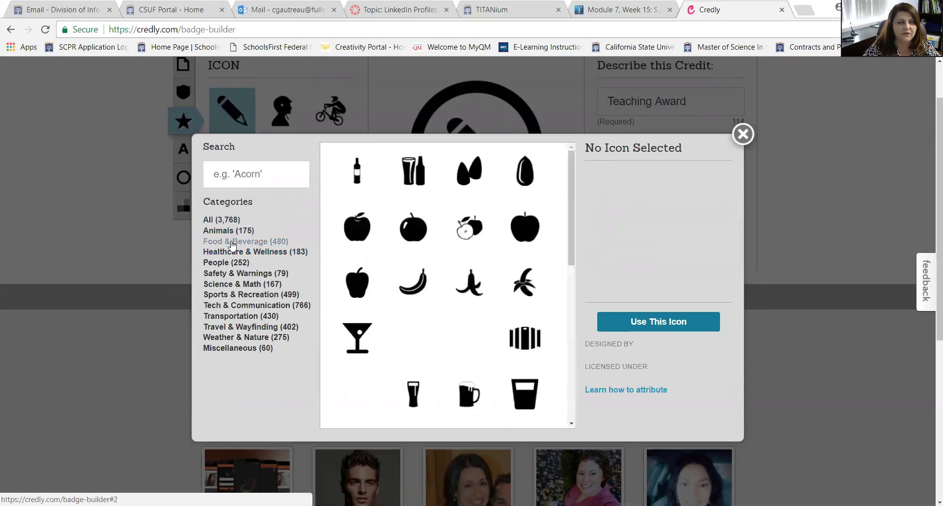
click(230, 252)
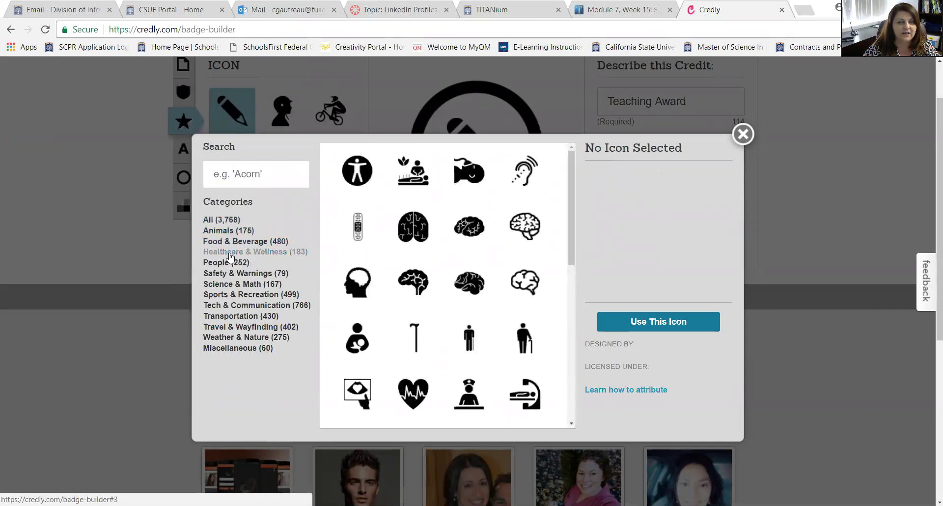
click(229, 263)
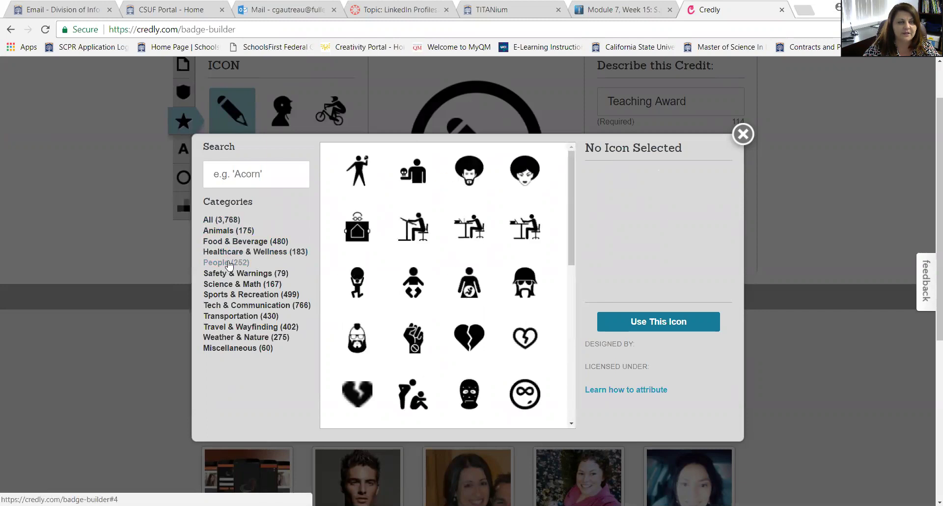
- Move through Safety, Science and Sports to the Tech & Communication icons and scroll them
click(229, 274)
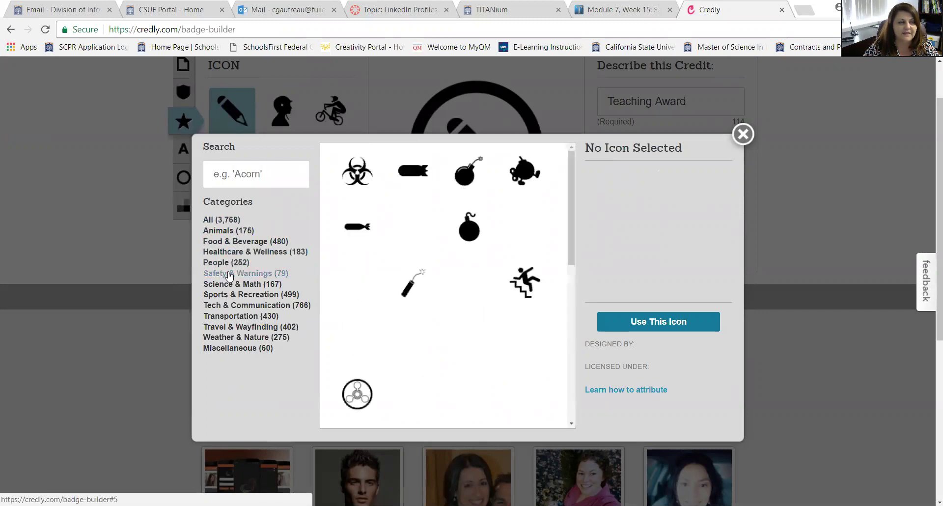
click(229, 284)
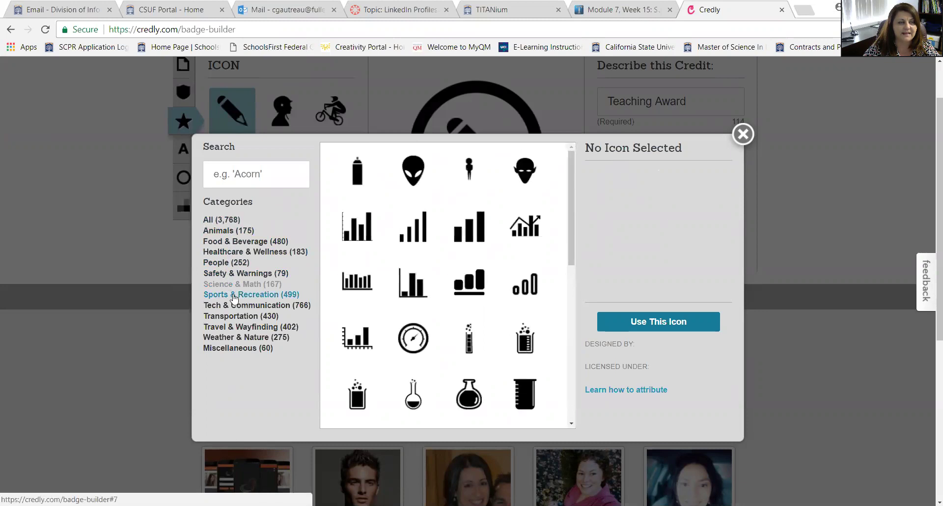
click(235, 295)
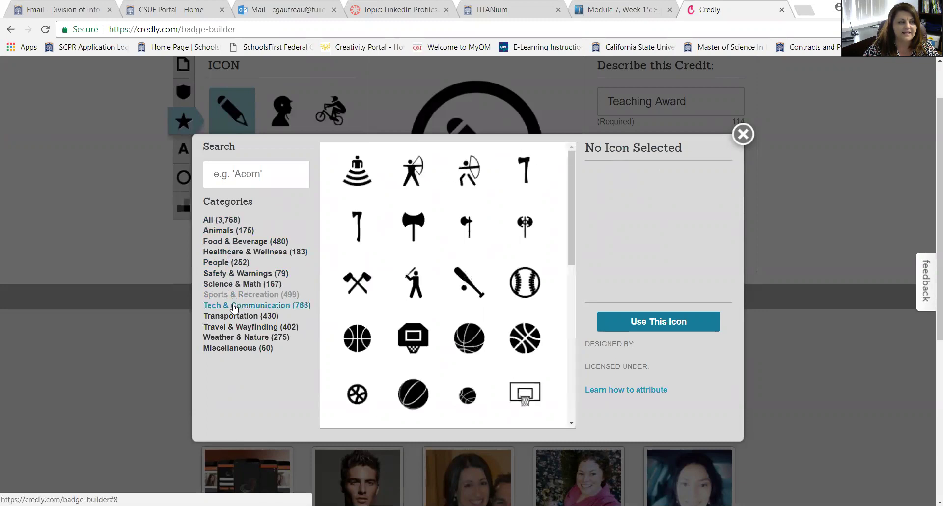
click(234, 305)
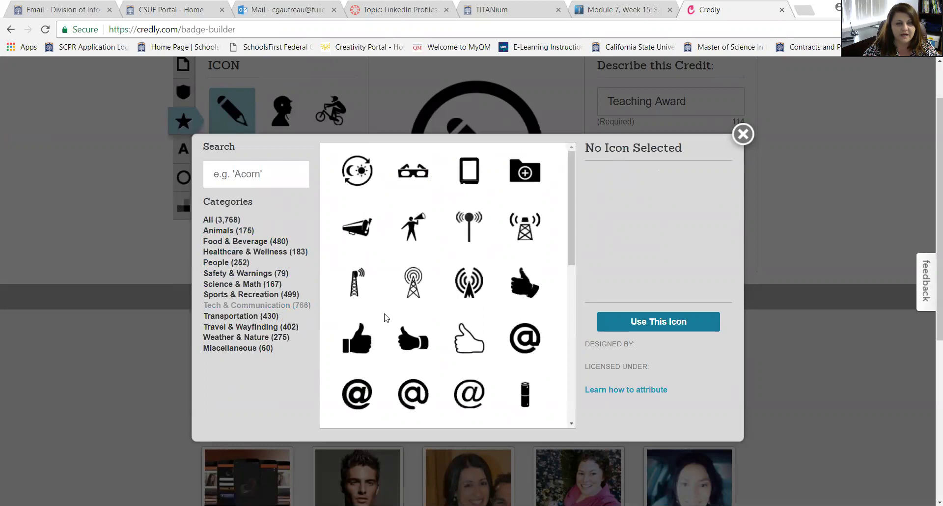
scroll(387, 318, down, 10)
scroll(386, 318, down, 5)
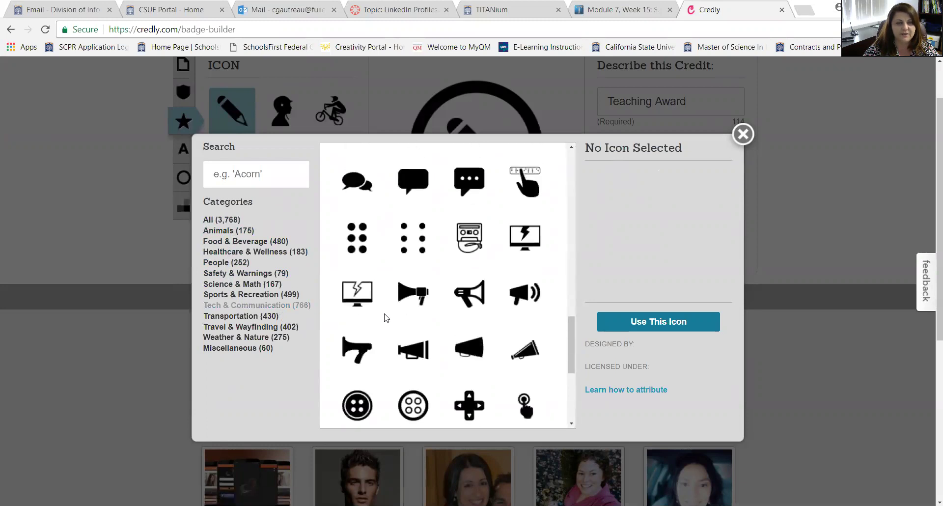
- Put the Broken Computer monitor icon on the badge in place of the pencil
click(524, 242)
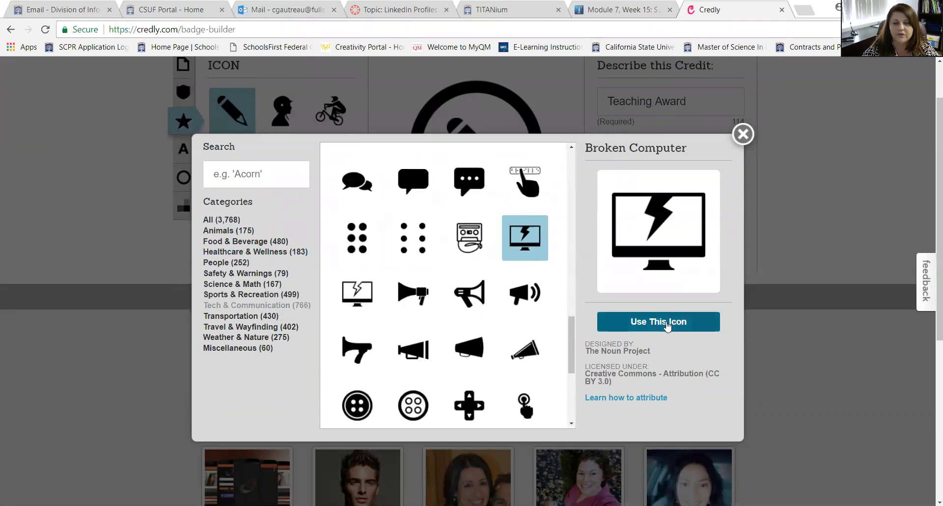
click(667, 326)
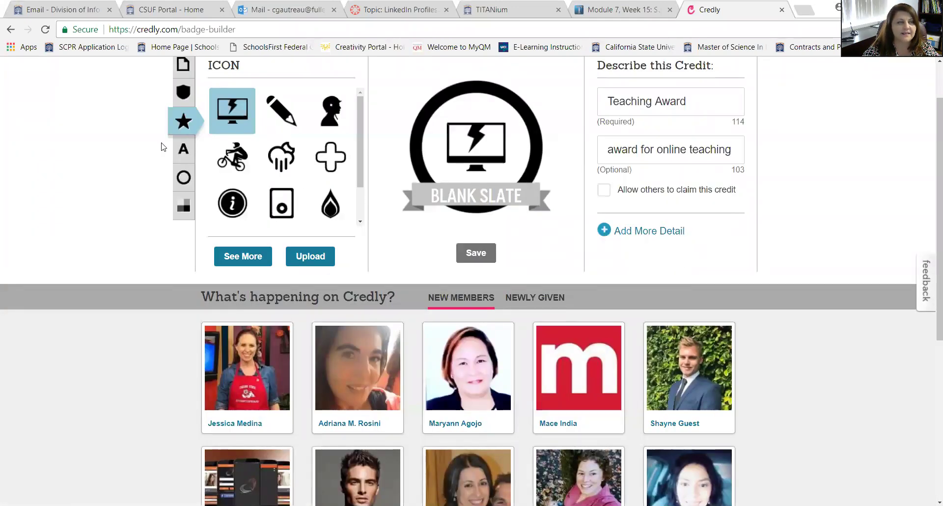
- Change the badge banner text from 'Blank Slate' to 'Online Tech'
click(180, 151)
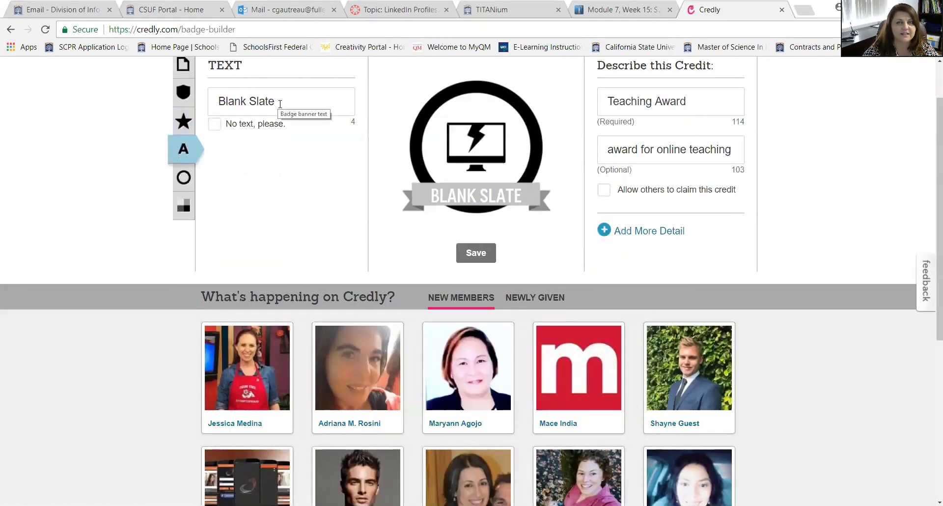
key(ctrl+a)
text(Tec)
key(BackSpace)
key(BackSpace)
key(BackSpace)
text(O)
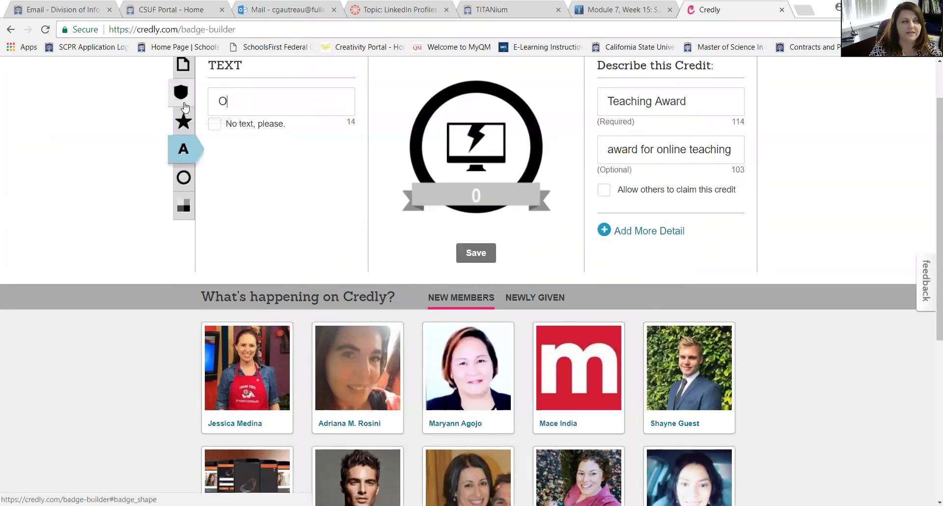
text(nline Tech)
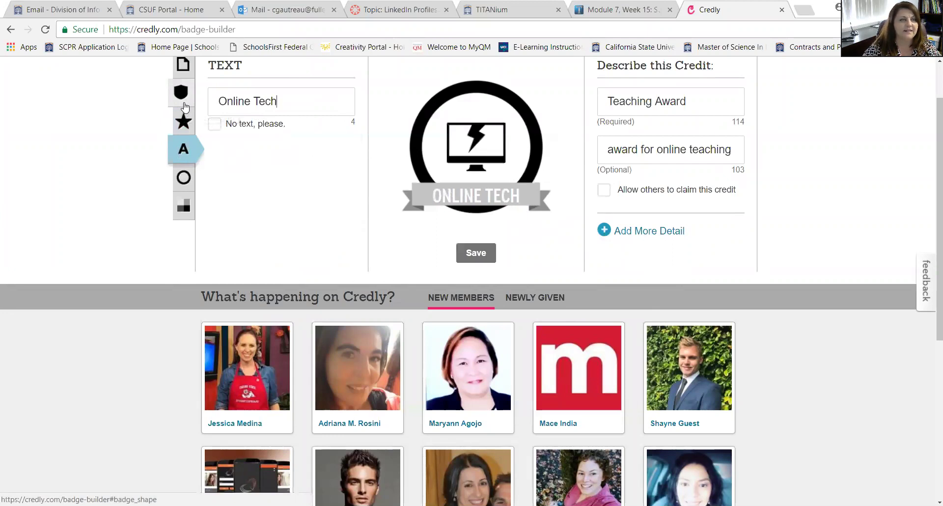
click(184, 182)
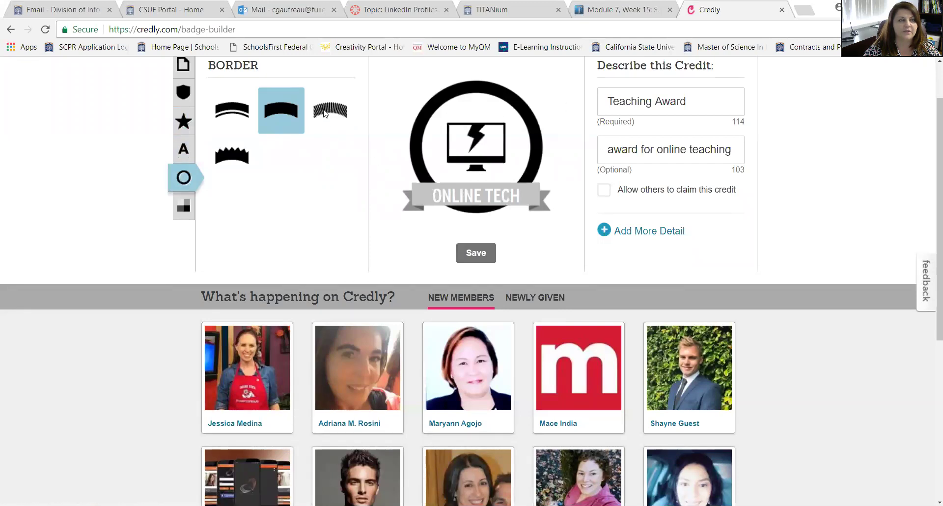
- Try the double-ring, crown and solid borders, then settle on the striped rayed border
click(324, 113)
click(231, 110)
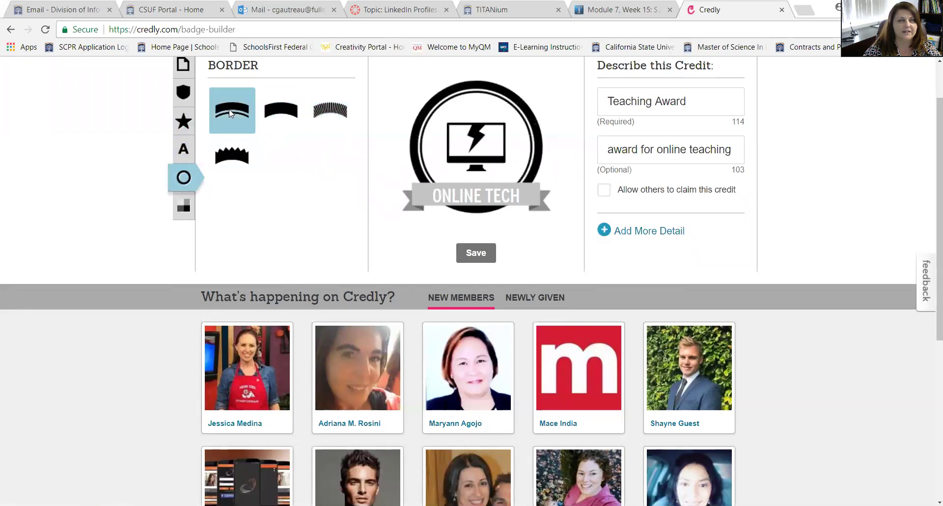
click(236, 163)
click(288, 123)
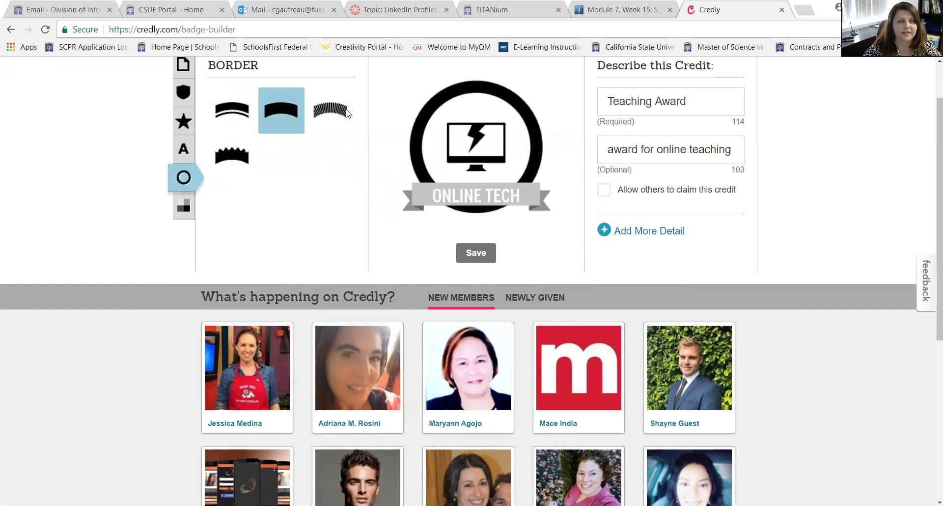
click(346, 113)
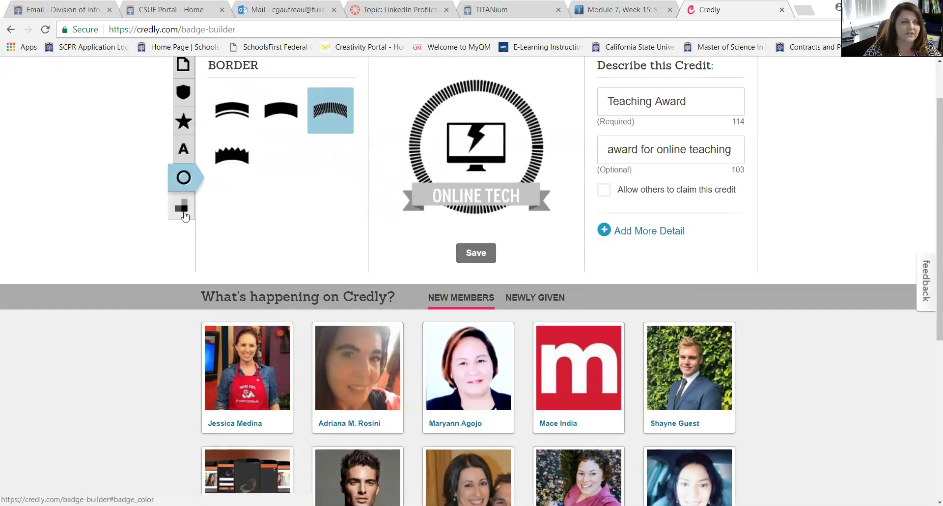
click(184, 216)
- Set the badge fill colour to purple
click(229, 121)
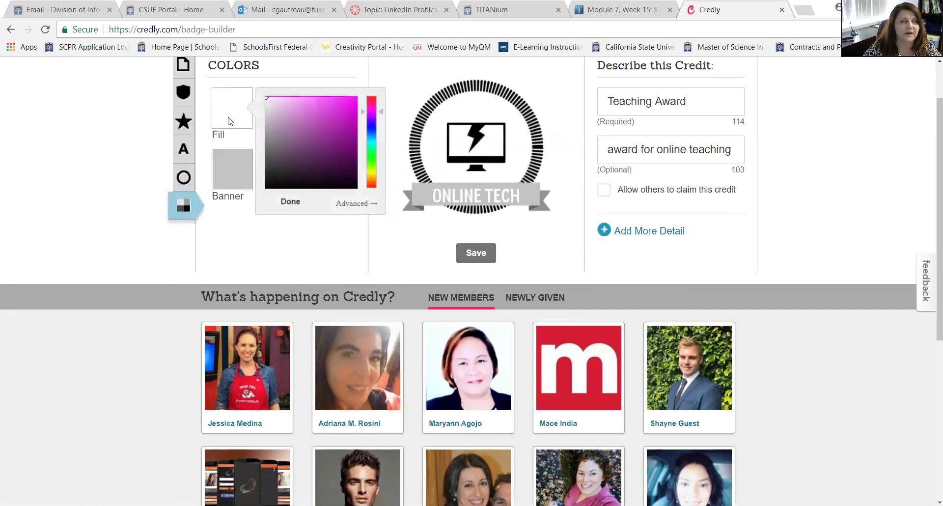
click(312, 117)
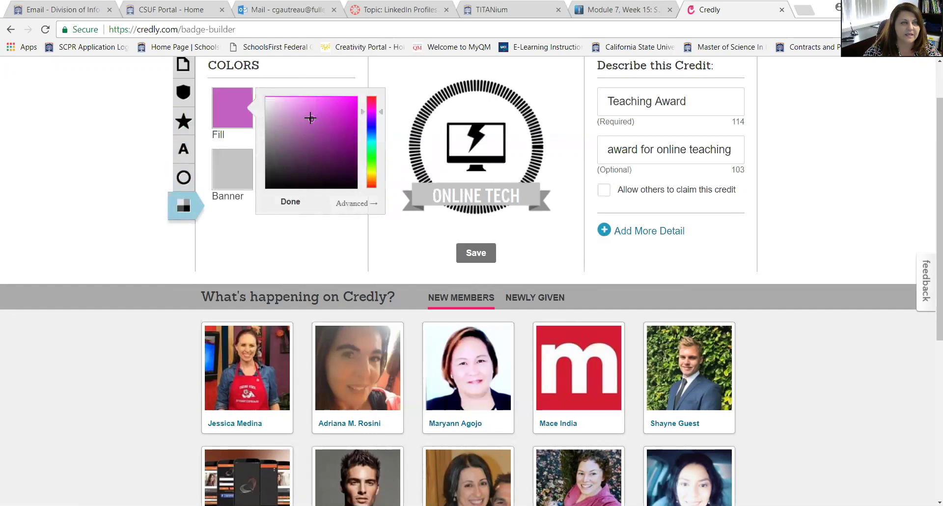
click(289, 202)
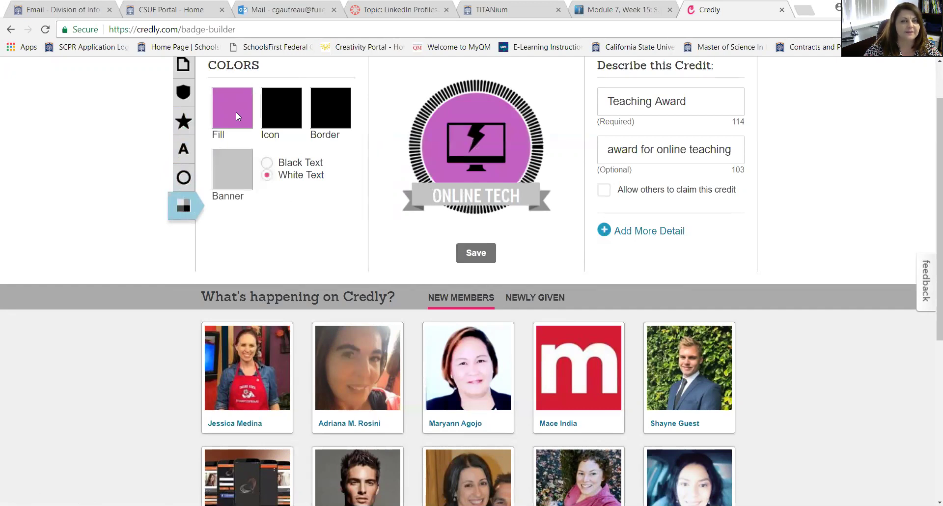
- Set the border colour to blue, leaving the icon colour unchanged, and save the badge
click(293, 113)
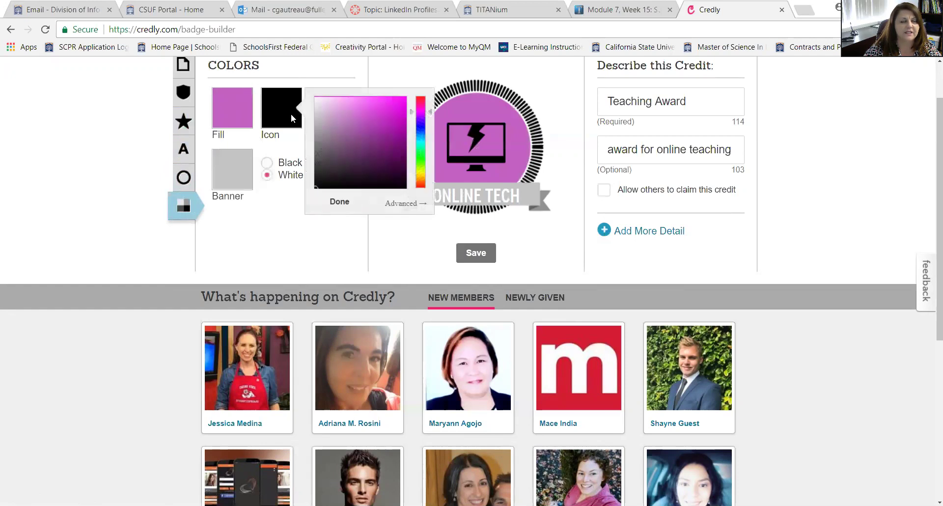
click(278, 222)
click(329, 111)
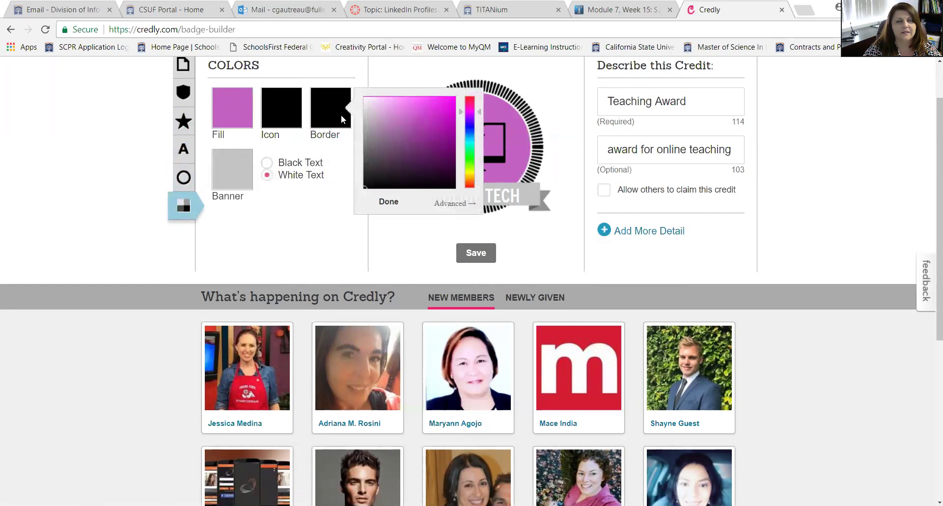
drag(460, 121, 461, 133)
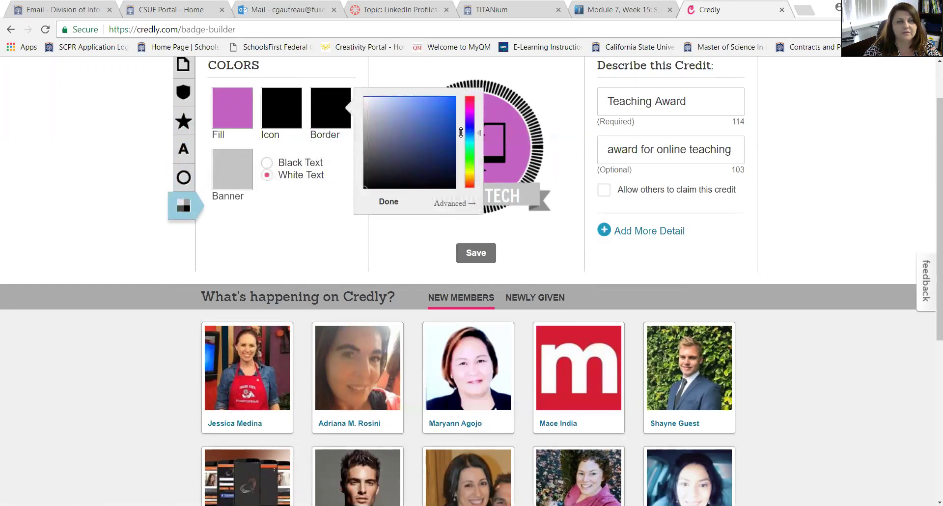
click(437, 128)
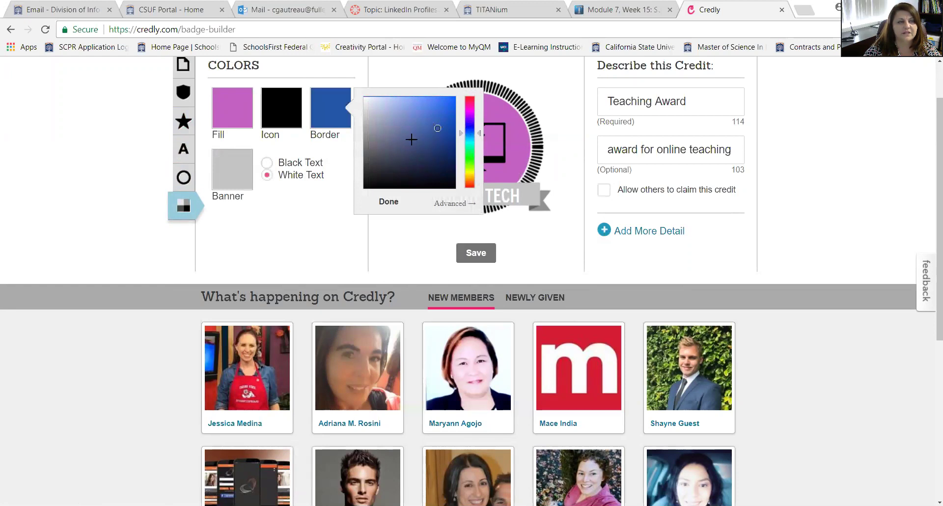
click(297, 220)
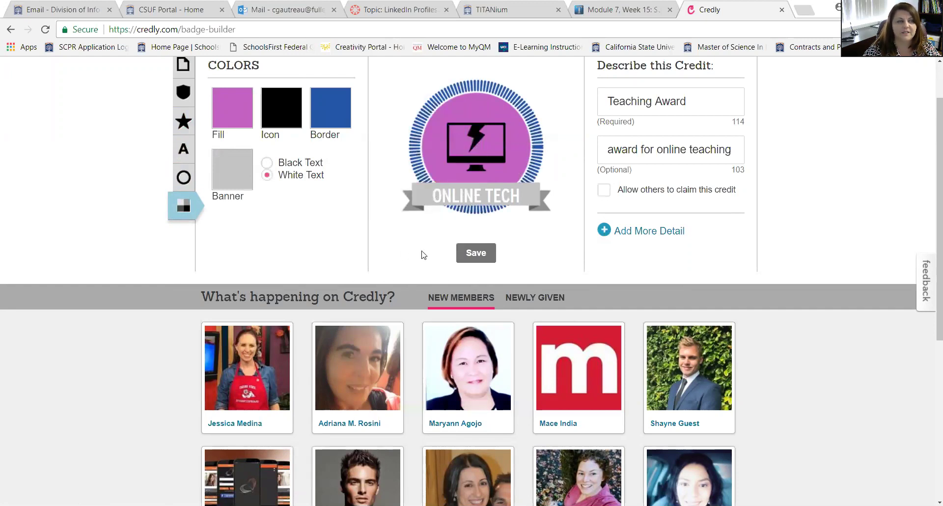
click(476, 254)
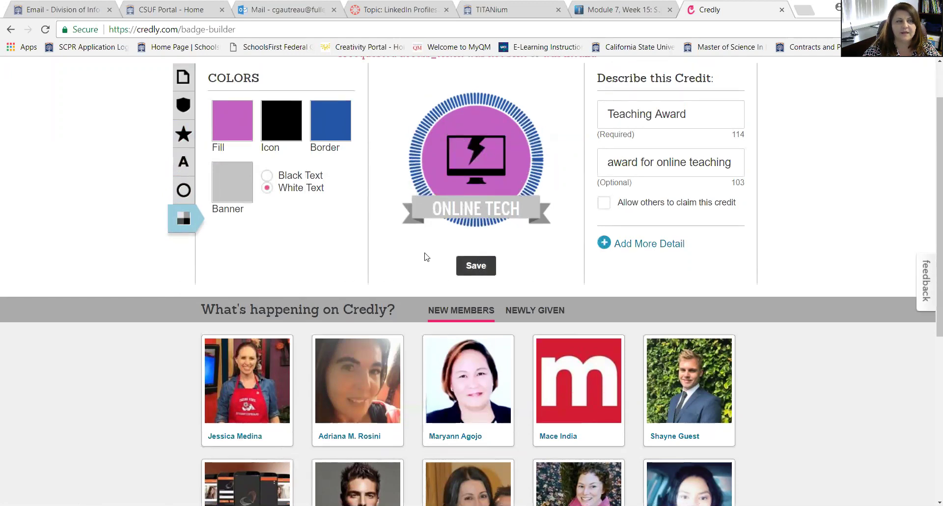
- Let others claim the credit with a required claim code, and save the claim options
scroll(417, 256, up, 2)
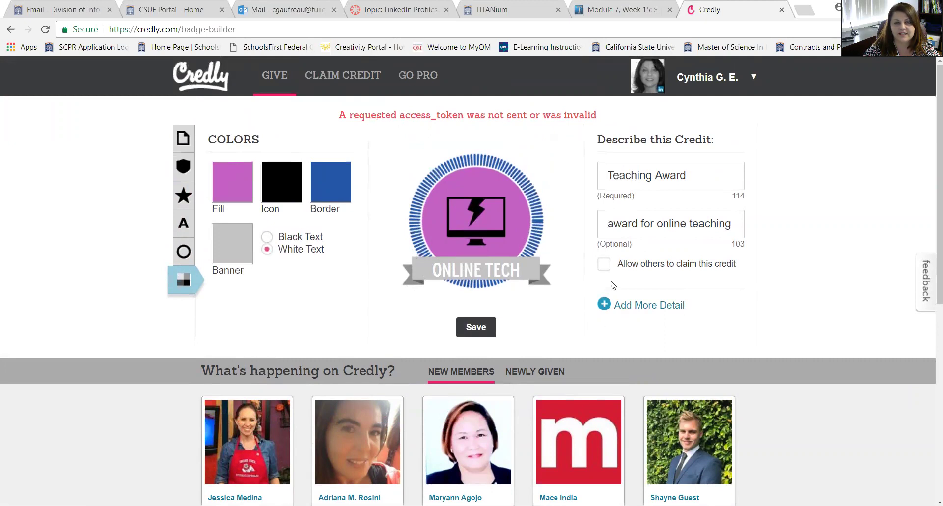
click(603, 264)
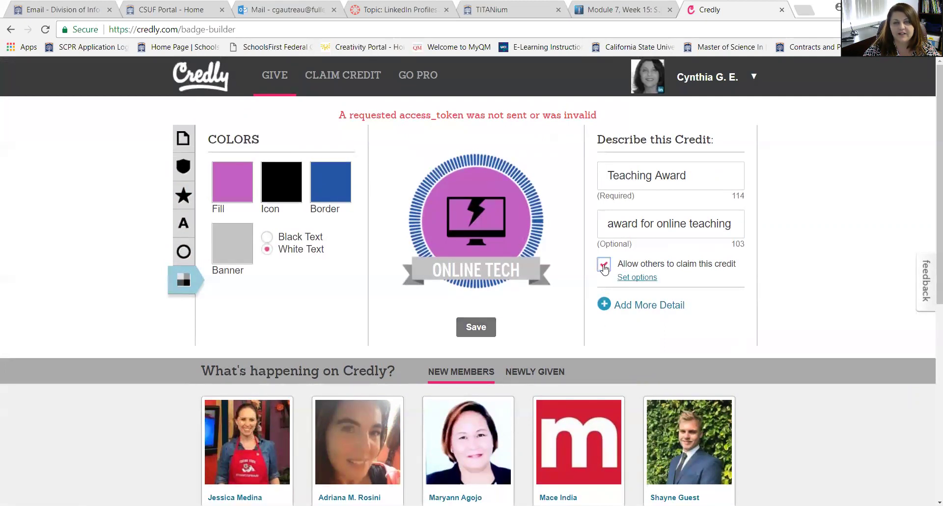
click(627, 277)
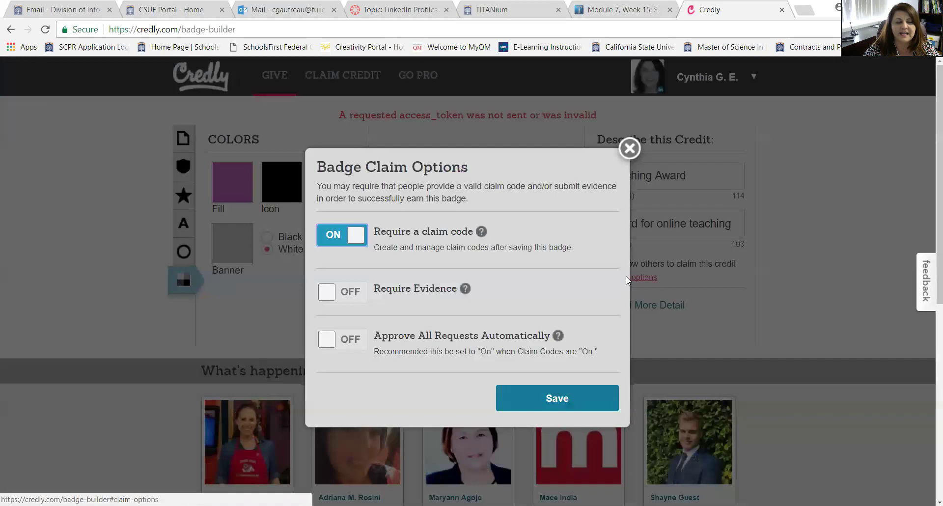
click(344, 238)
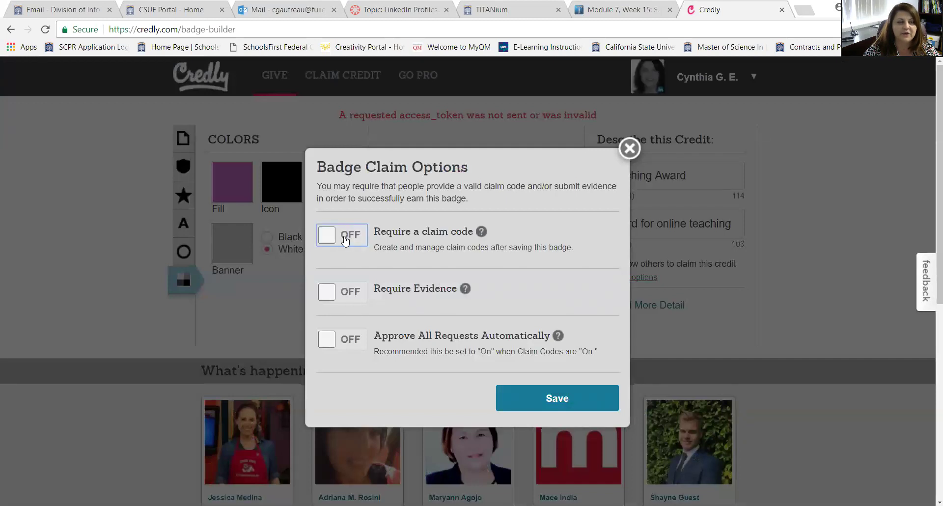
click(346, 238)
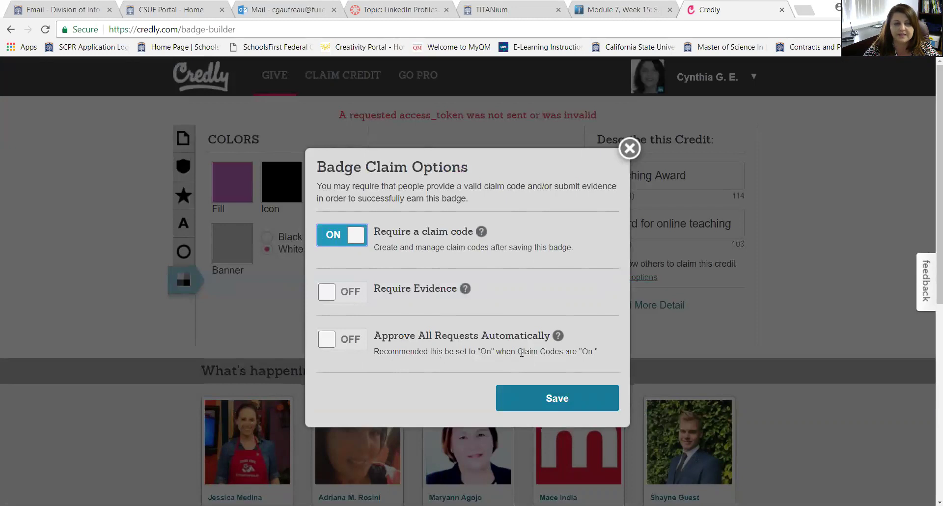
click(555, 398)
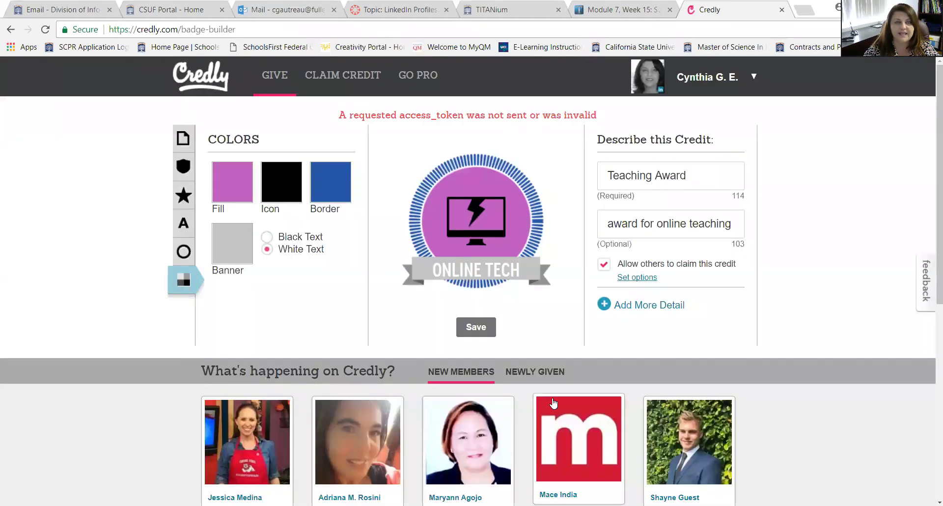
click(481, 333)
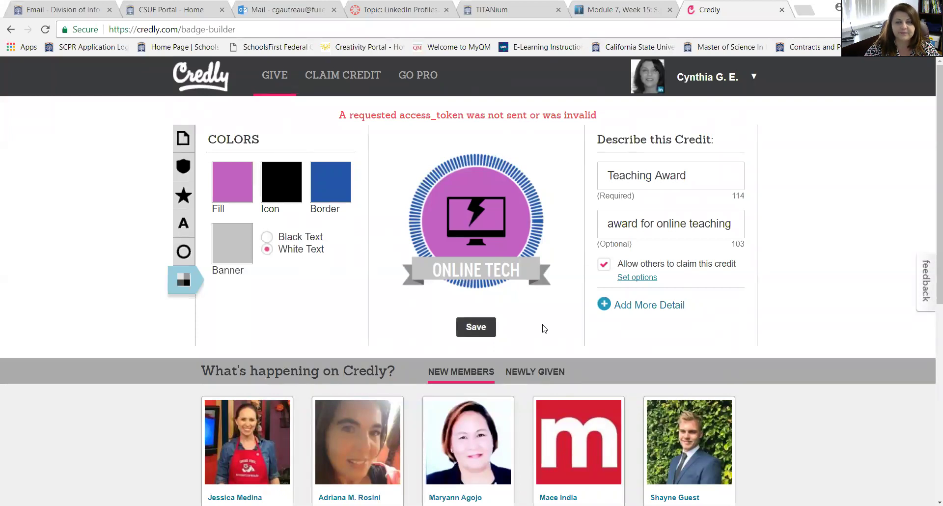
scroll(545, 330, down, 1)
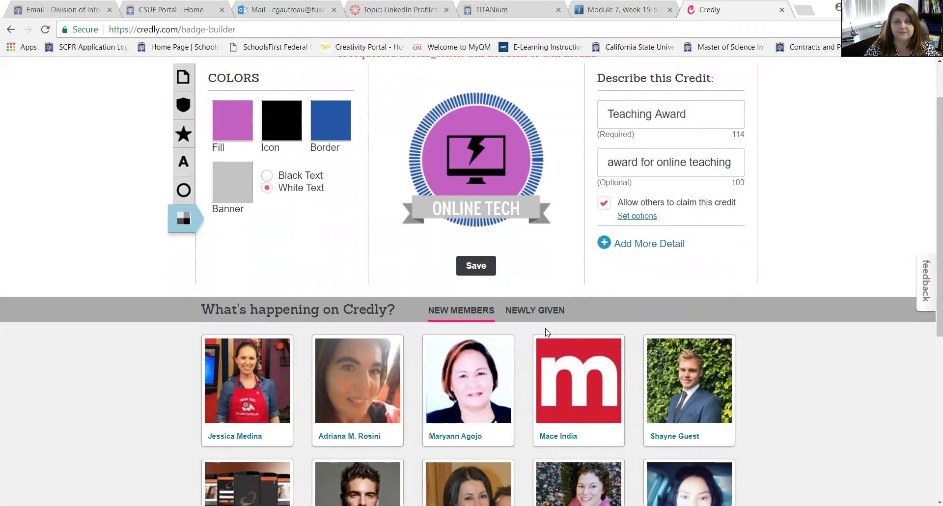
scroll(547, 332, up, 1)
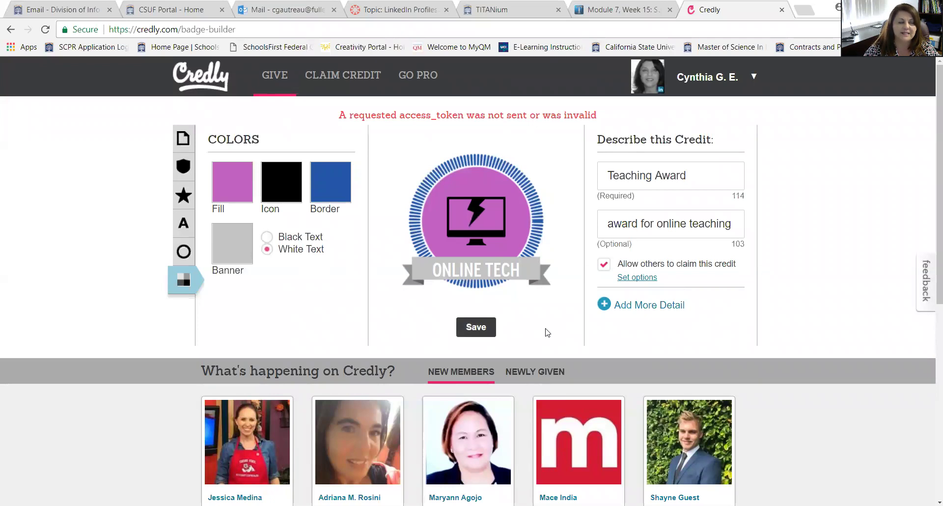
- Start a new badge and switch to uploading your own badge design
click(181, 140)
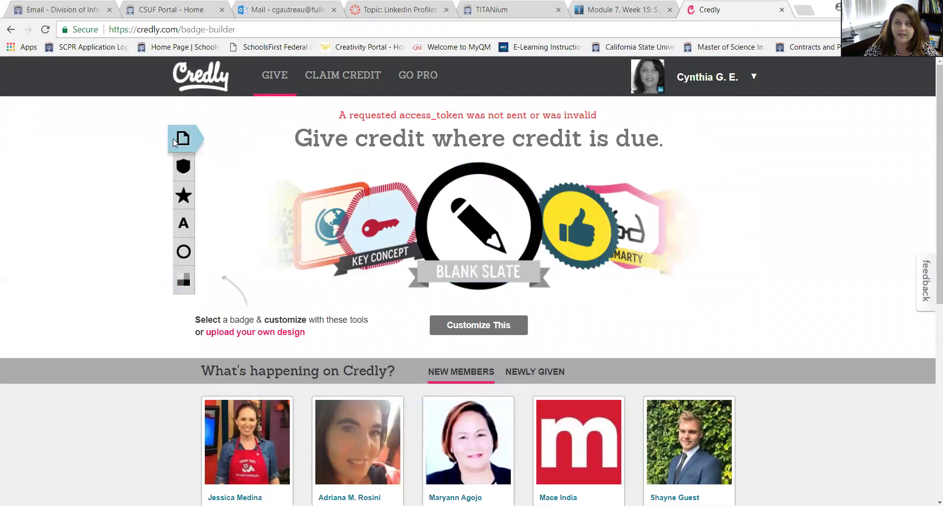
click(235, 336)
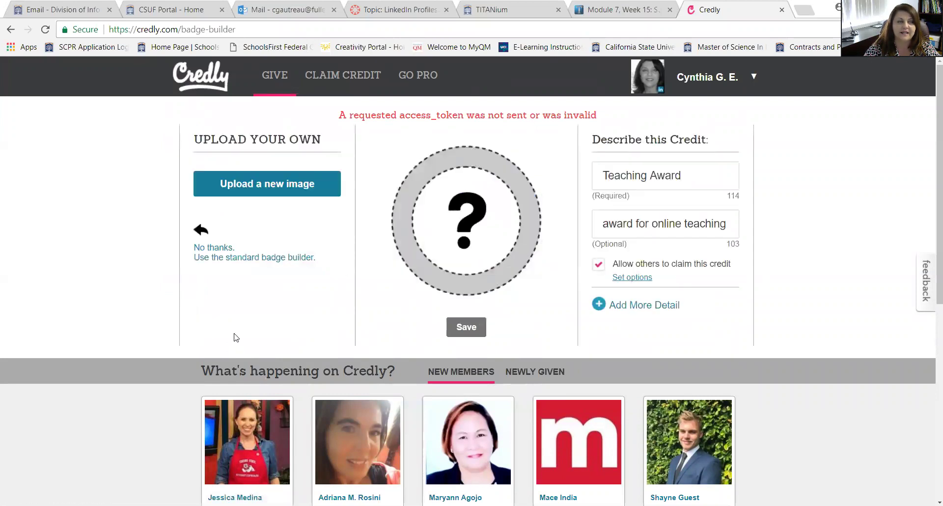